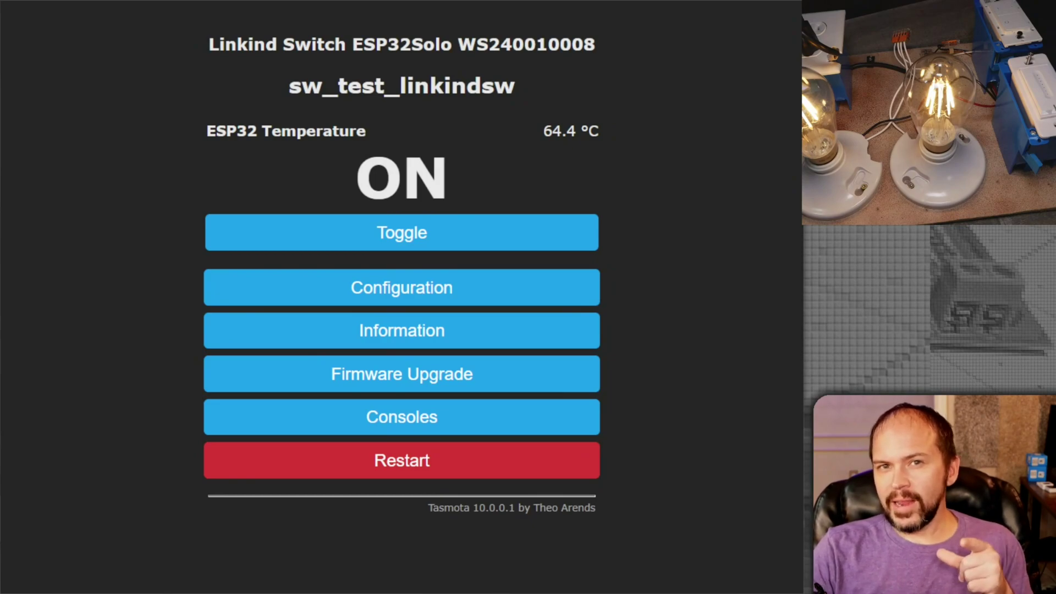
- Open Configuration > Configure Template to show GPIO assignments such as GPIO4 Relay 1
left_click(403, 296)
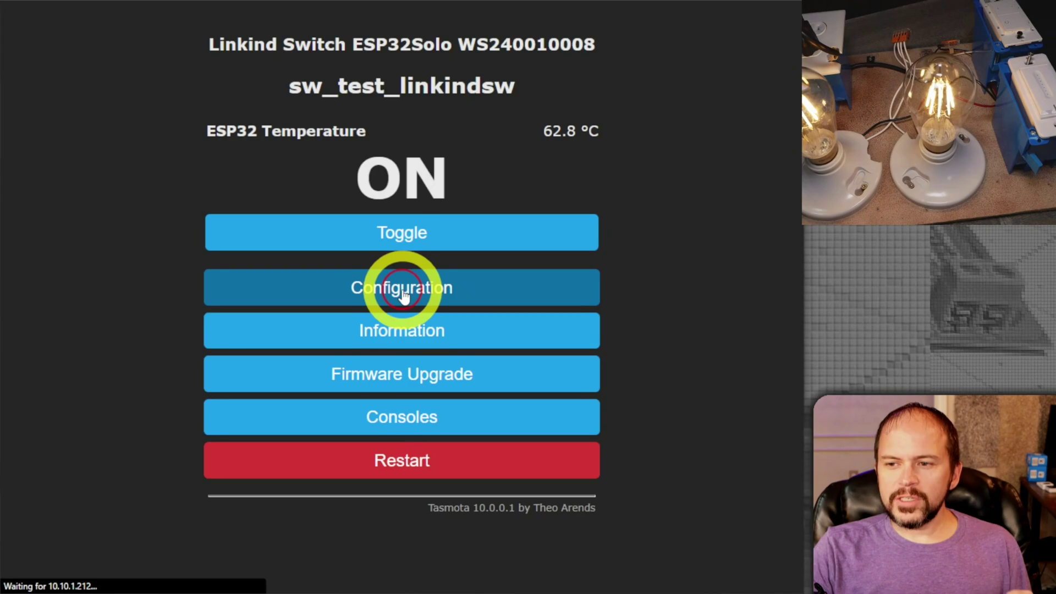
left_click(397, 498)
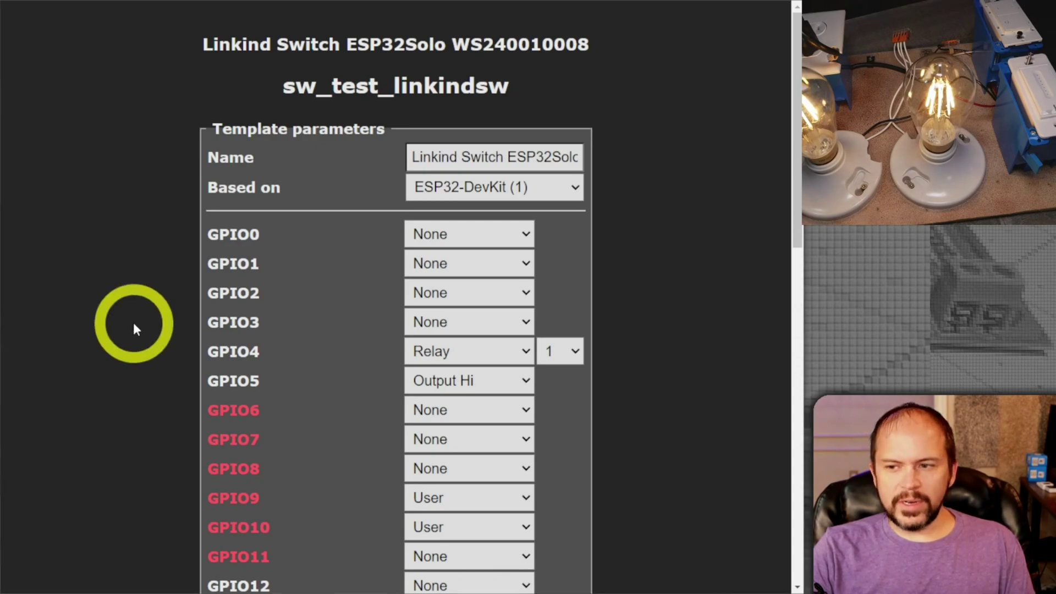
- Set GPIO4 to None and make GPIO14 a PWM 1 output
left_click(487, 352)
left_click(480, 369)
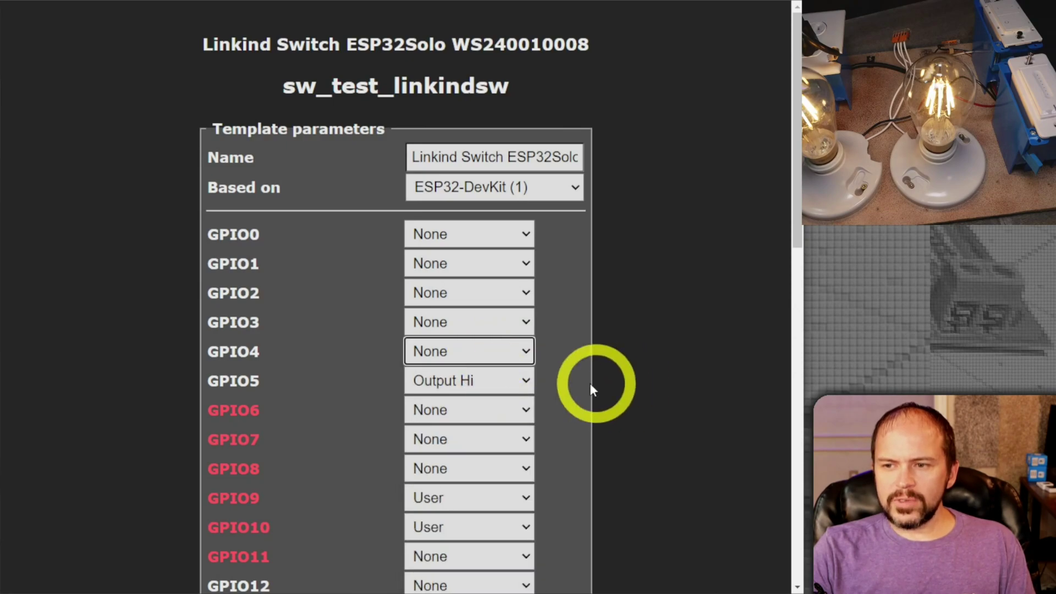
scroll(572, 387, "down", 3)
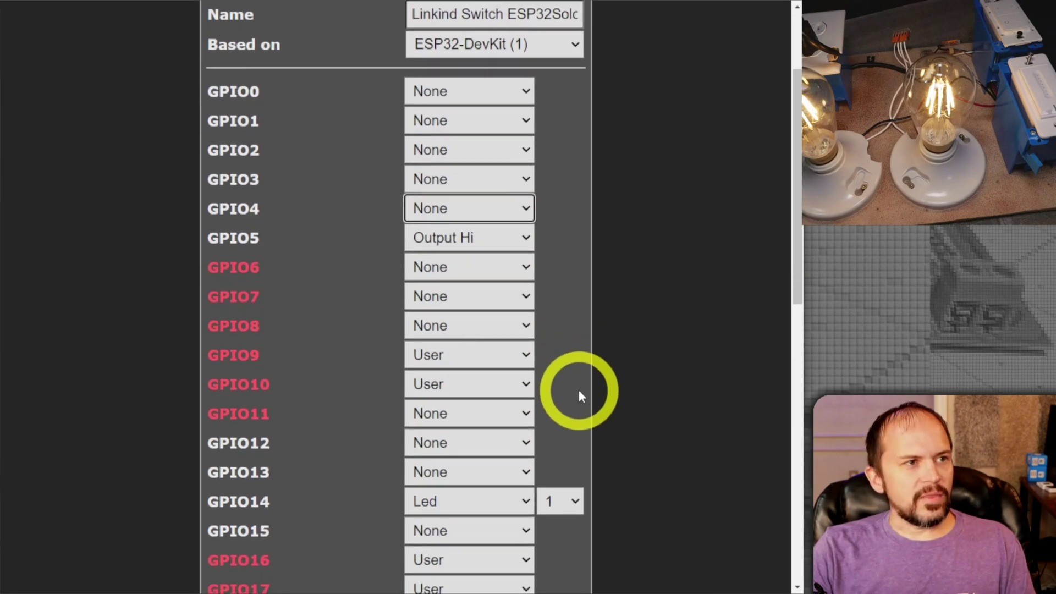
scroll(473, 434, "down", 1)
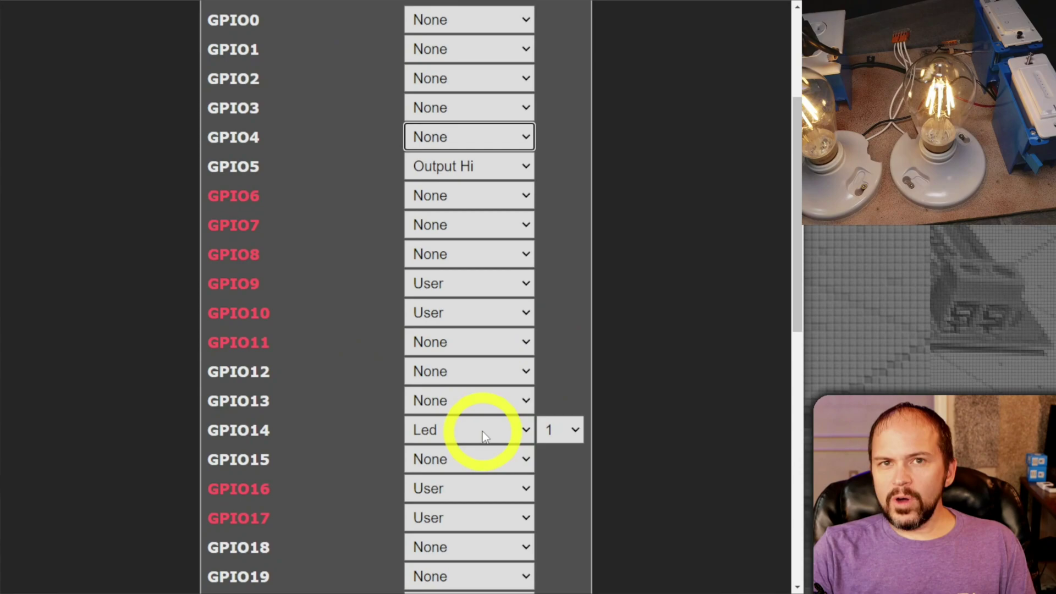
left_click(521, 440)
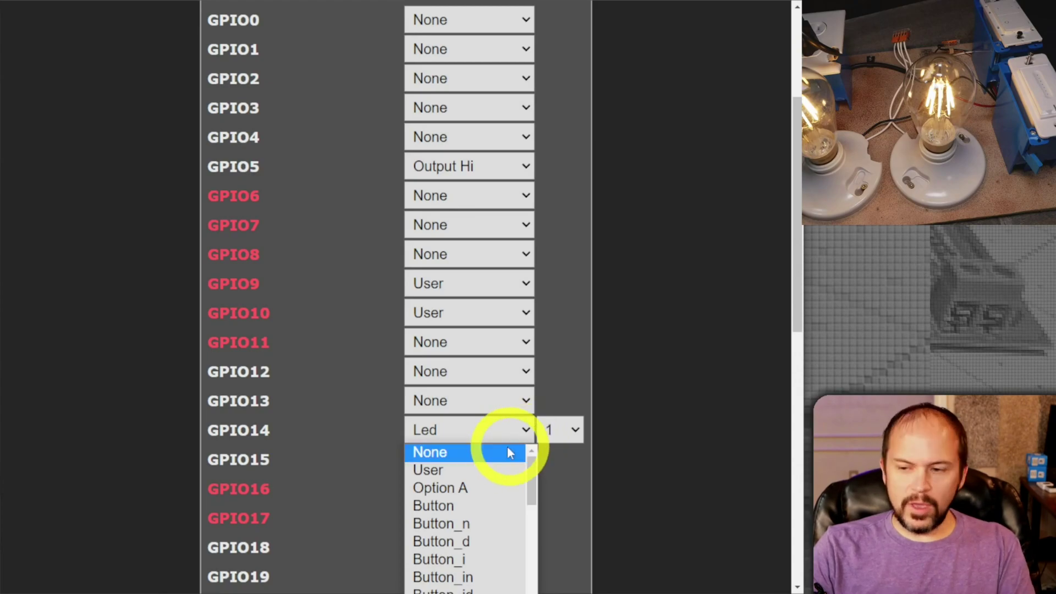
scroll(473, 578, "down", 5)
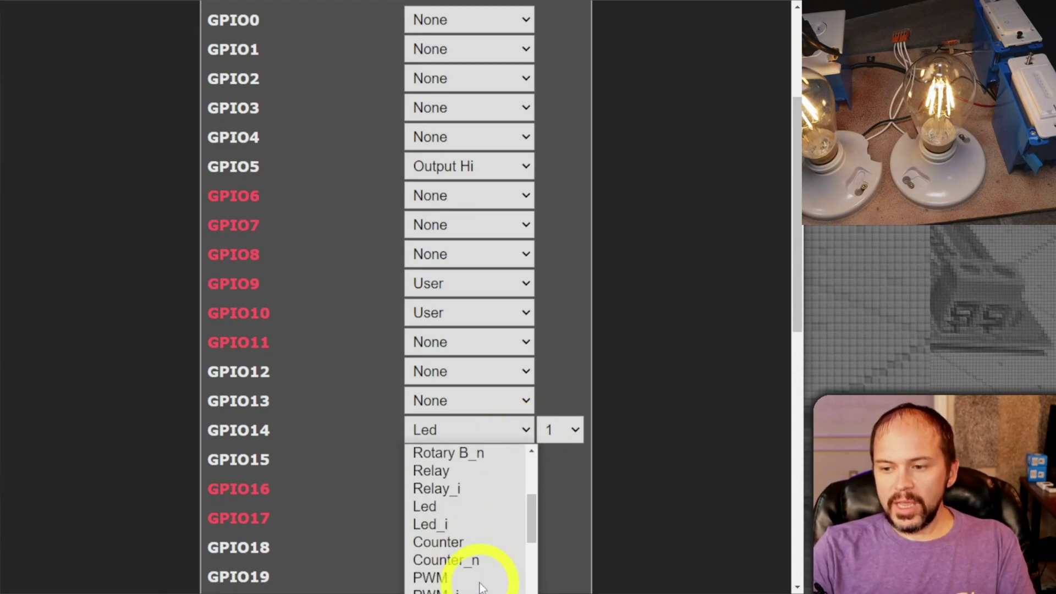
left_click(448, 577)
- Clear GPIO25's LedLink_i to None and change GPIO26's Led_i index from 2 to 1
scroll(625, 410, "down", 4)
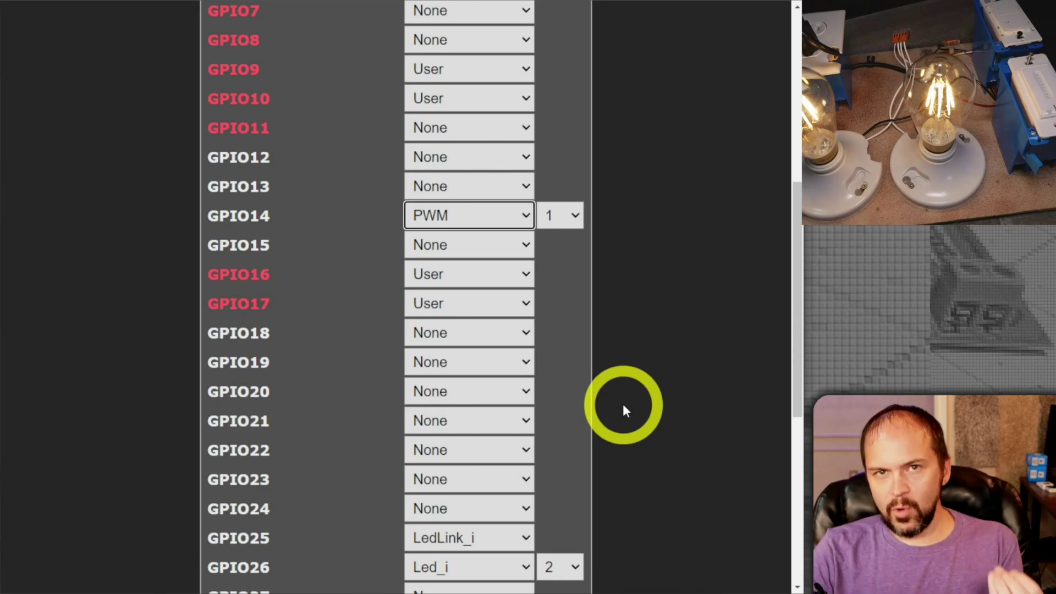
scroll(623, 403, "down", 1)
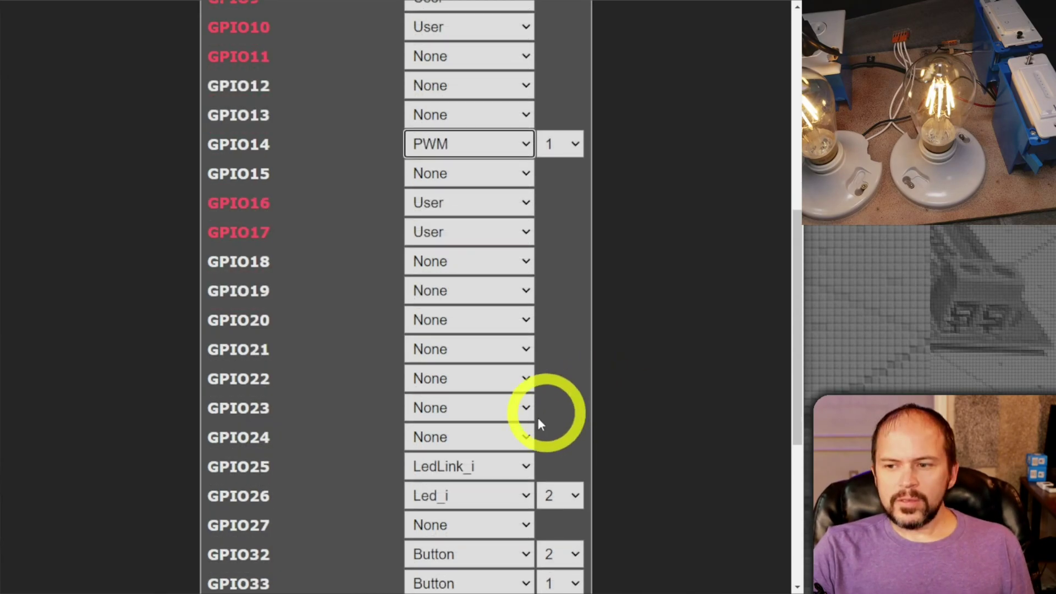
left_click(527, 468)
left_click(502, 500)
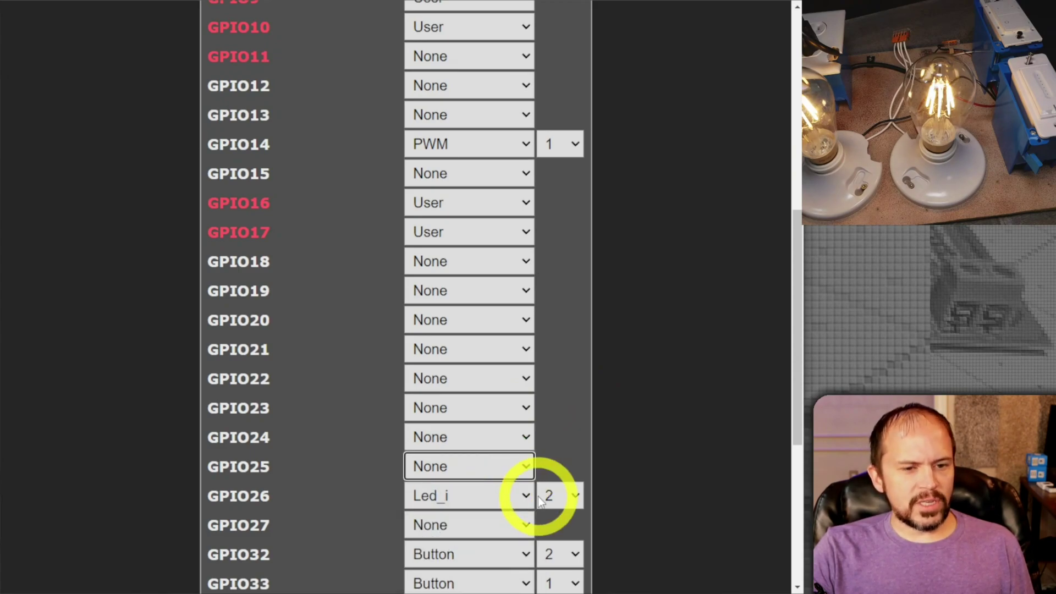
left_click(578, 503)
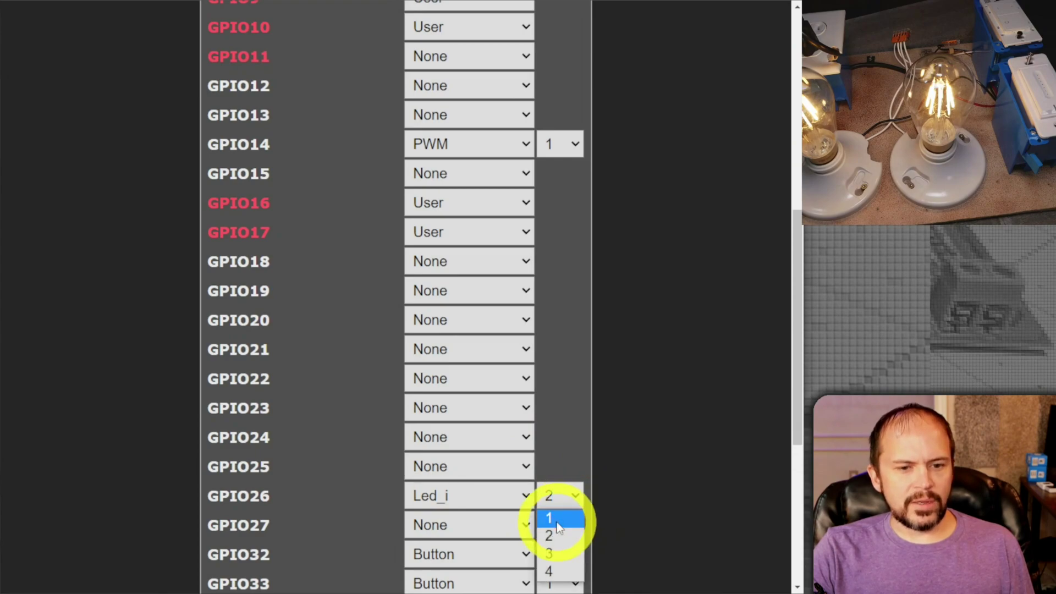
left_click(561, 517)
scroll(630, 478, "down", 4)
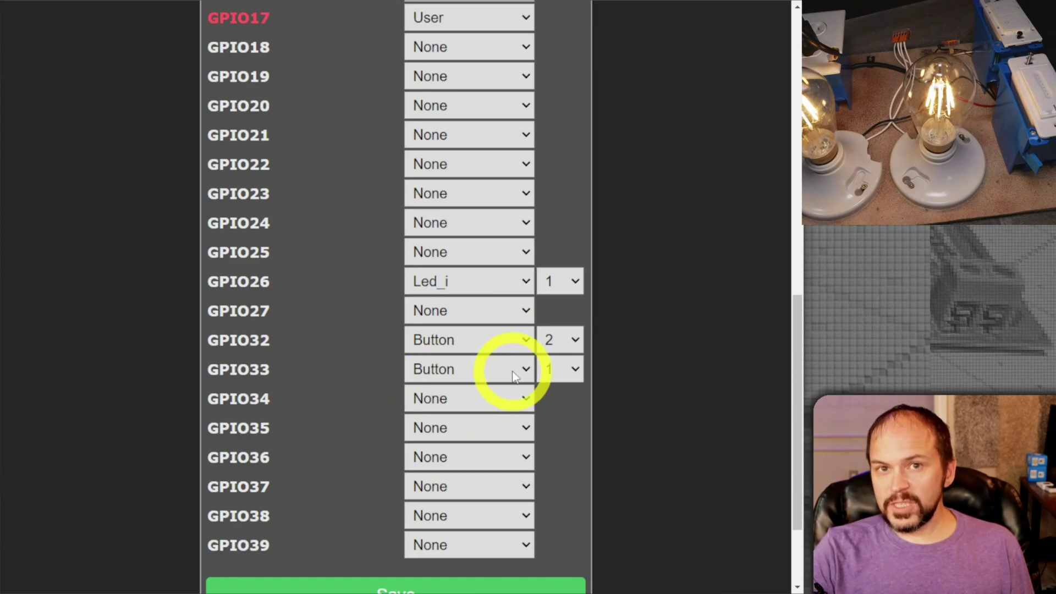
- Make GPIO32 Switch 2 and GPIO33 Switch 1, then save the template
left_click(527, 345)
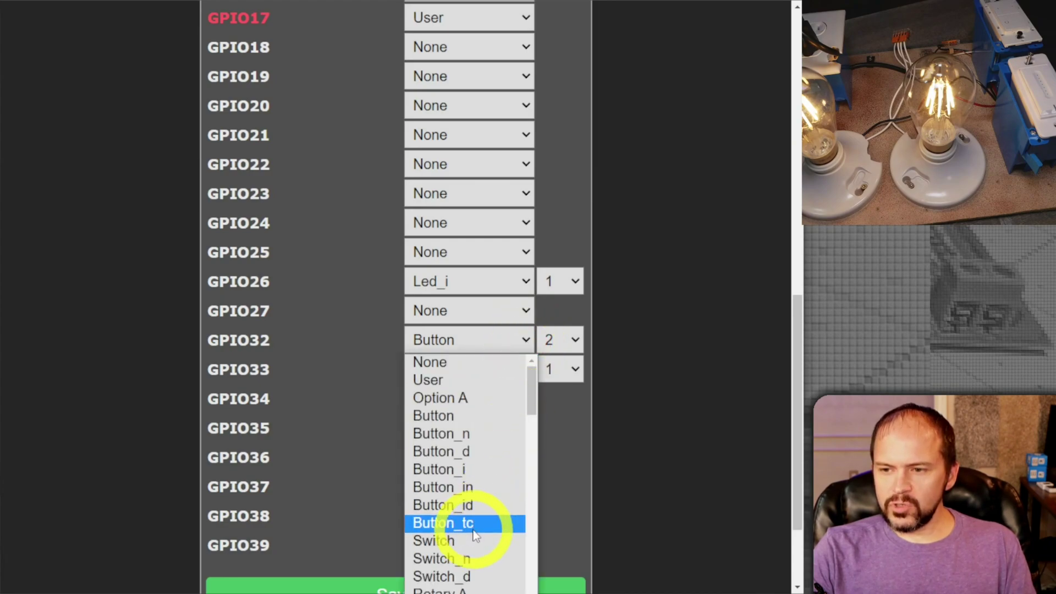
left_click(497, 537)
left_click(575, 339)
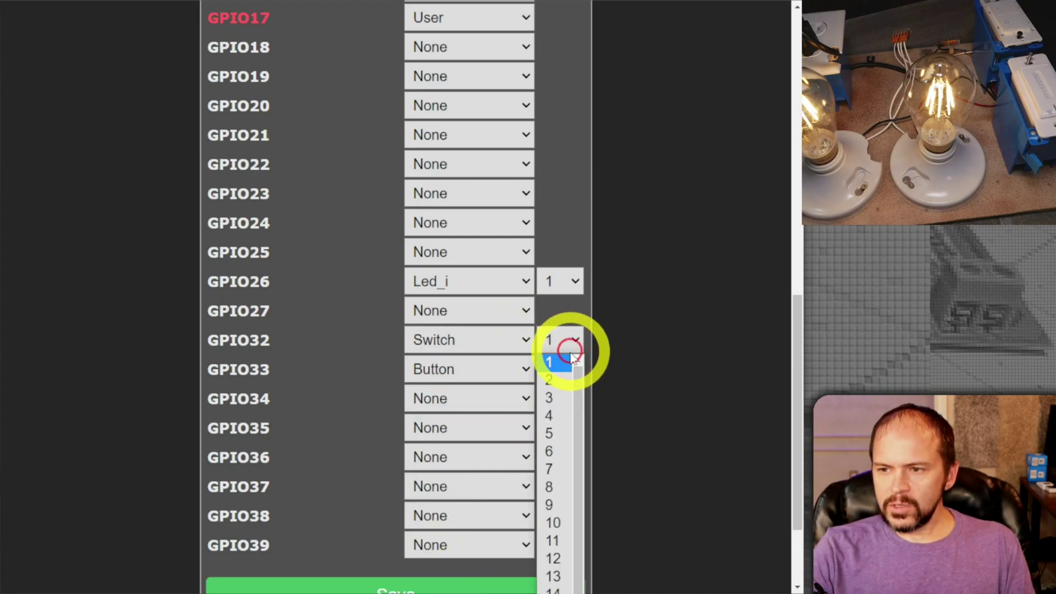
left_click(564, 377)
left_click(473, 379)
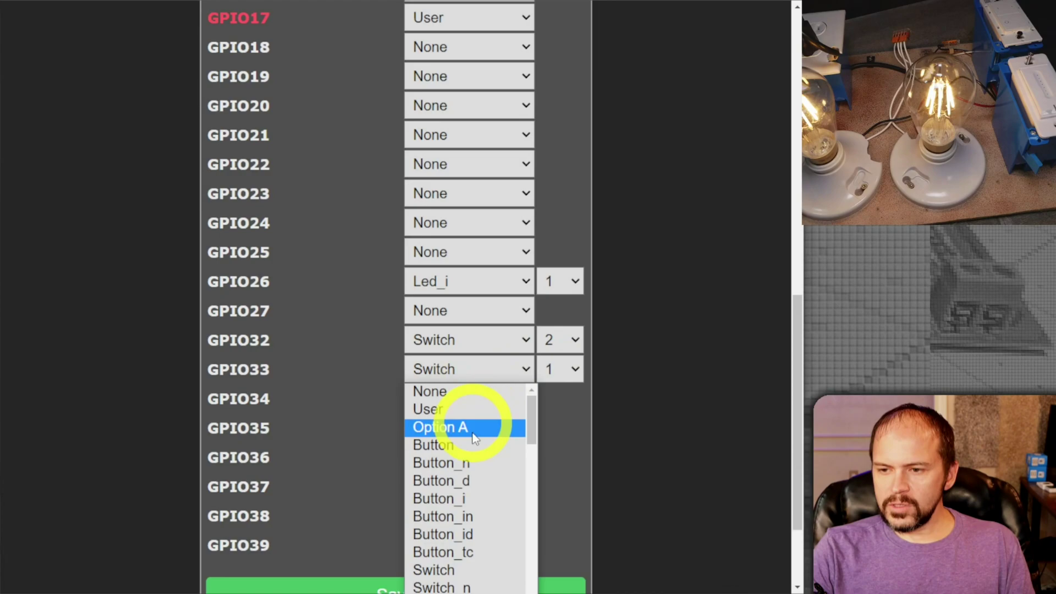
left_click(457, 567)
scroll(600, 412, "down", 2)
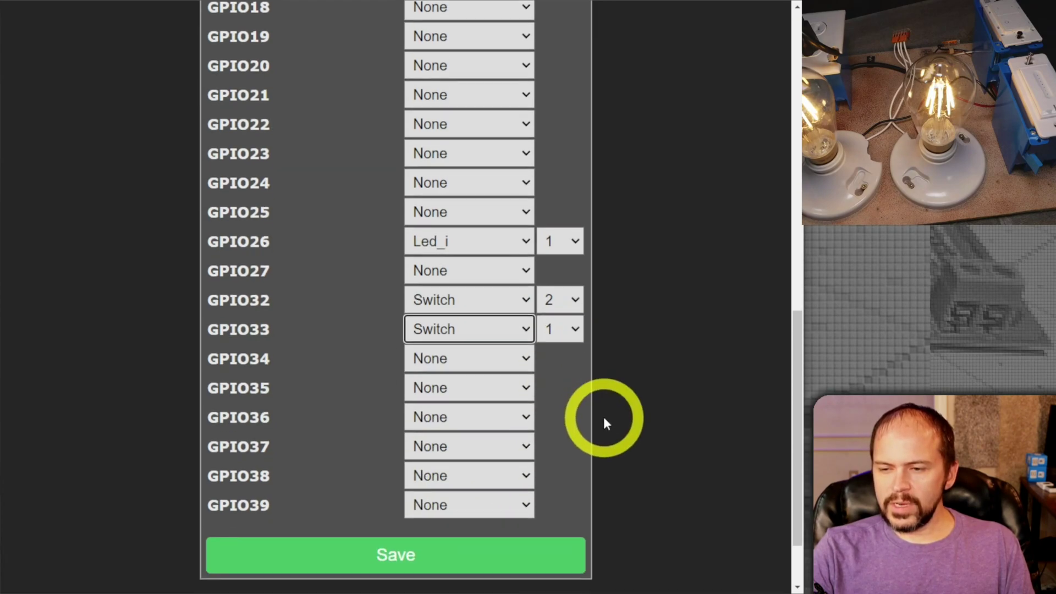
left_click(433, 528)
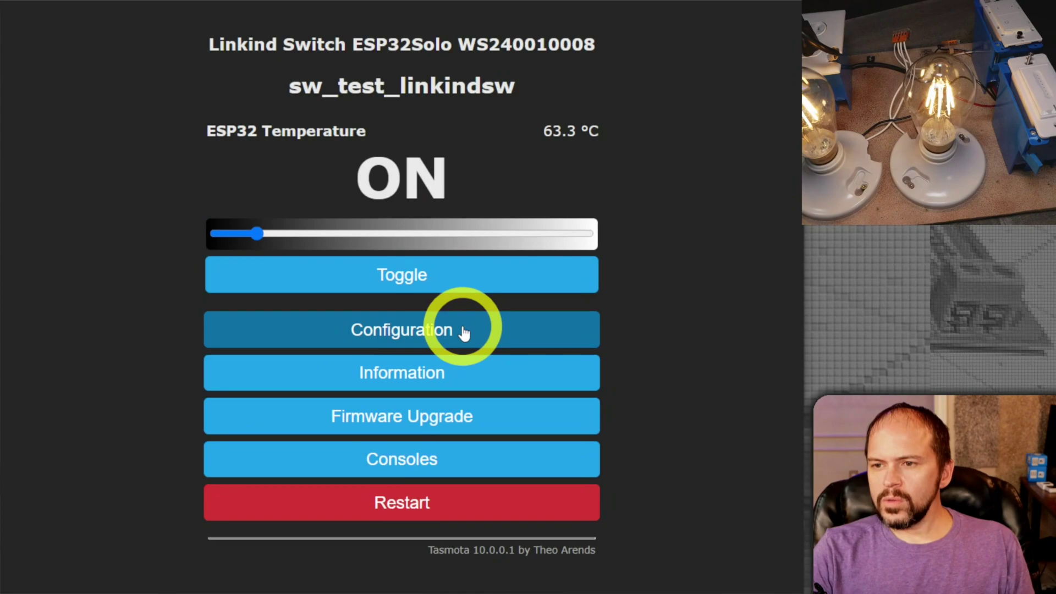
- Try the lamp at near-full and about one-third brightness on the dimmer slider, then open Consoles
left_click(517, 234)
left_click(331, 240)
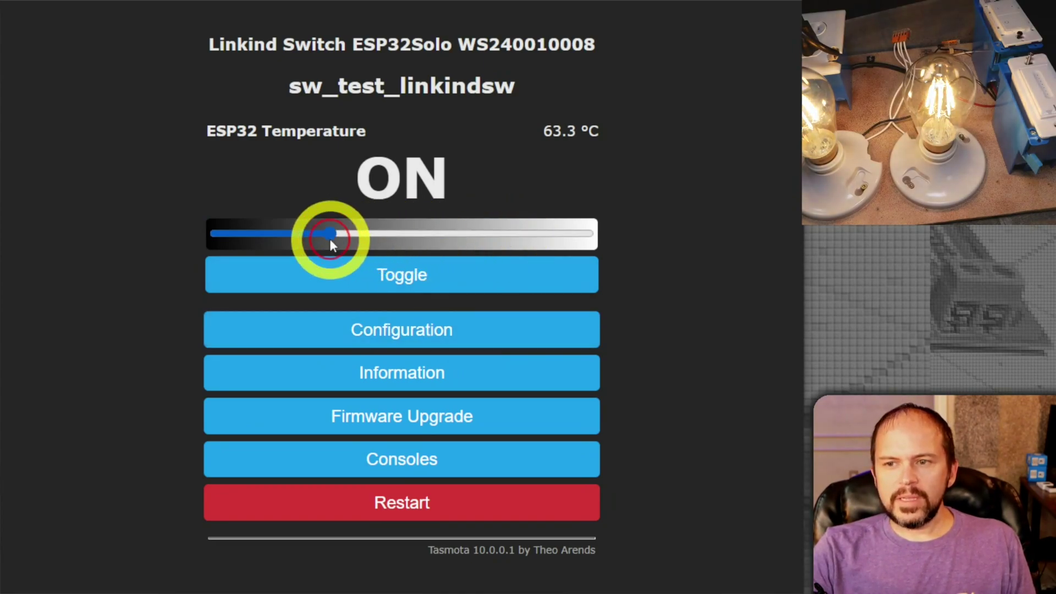
left_click(313, 240)
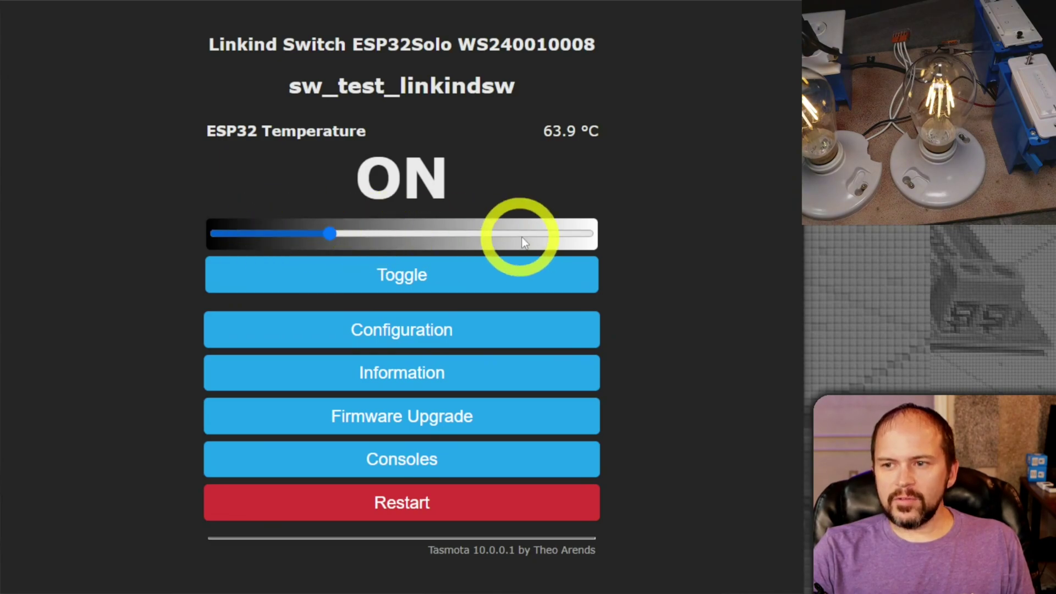
left_click(536, 237)
left_click(324, 233)
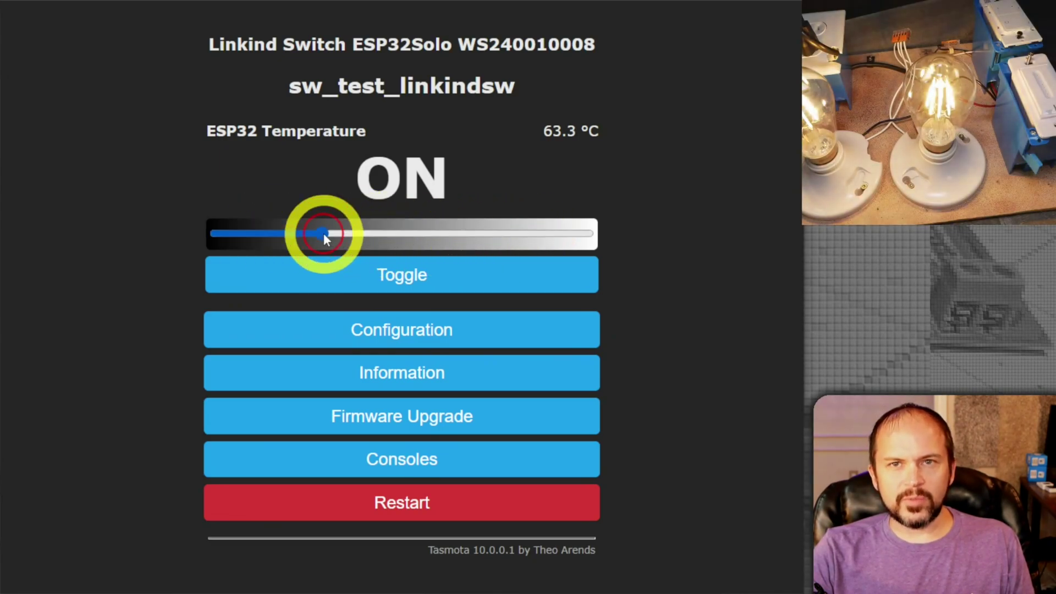
left_click(514, 234)
left_click(336, 236)
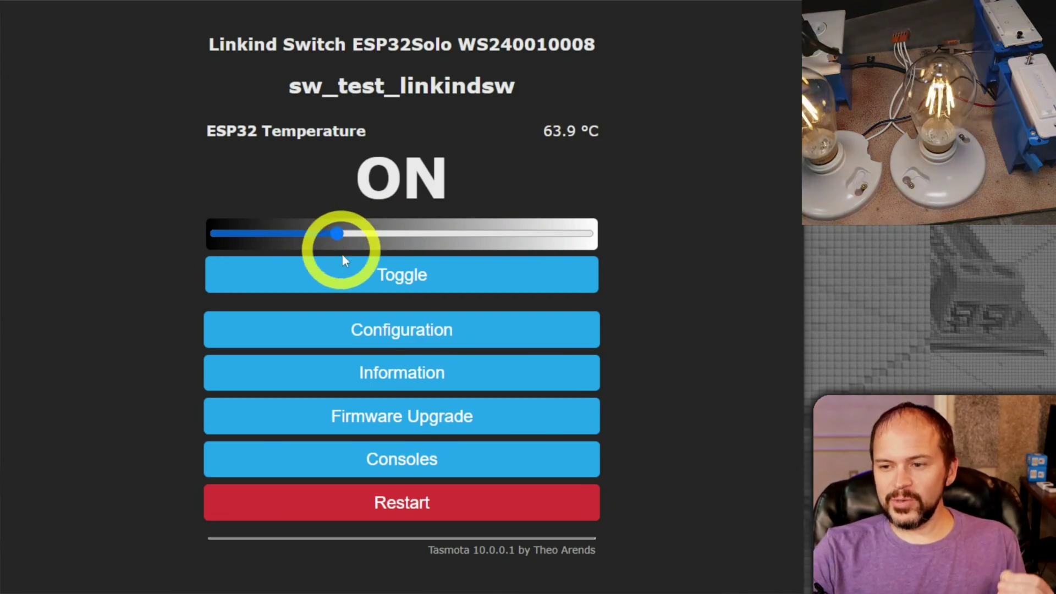
left_click(414, 469)
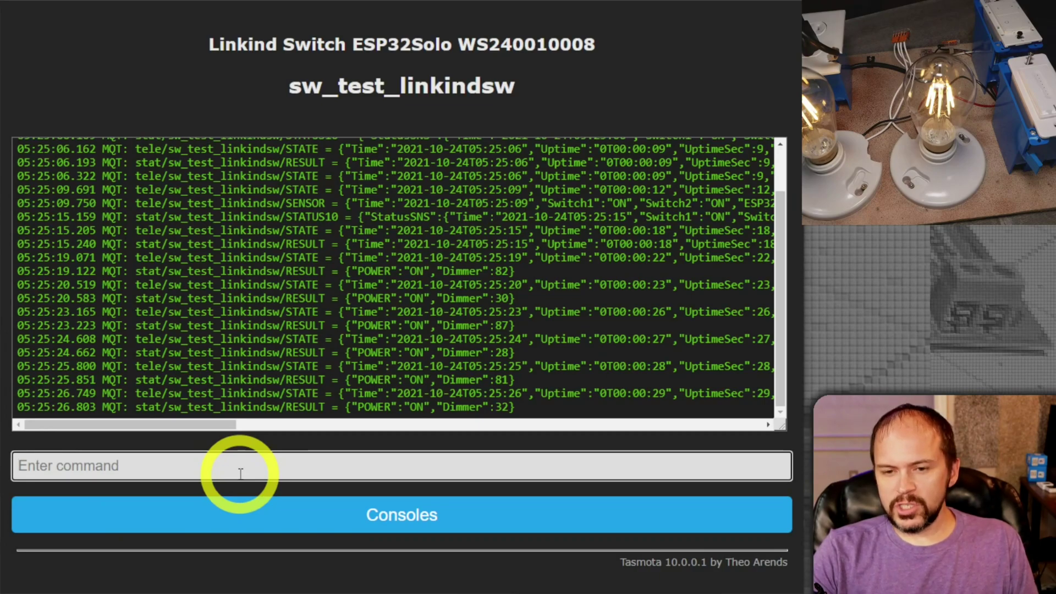
- Set SwitchMode1 12 and SwitchMode2 12 in the console
left_click(241, 473)
type("swit")
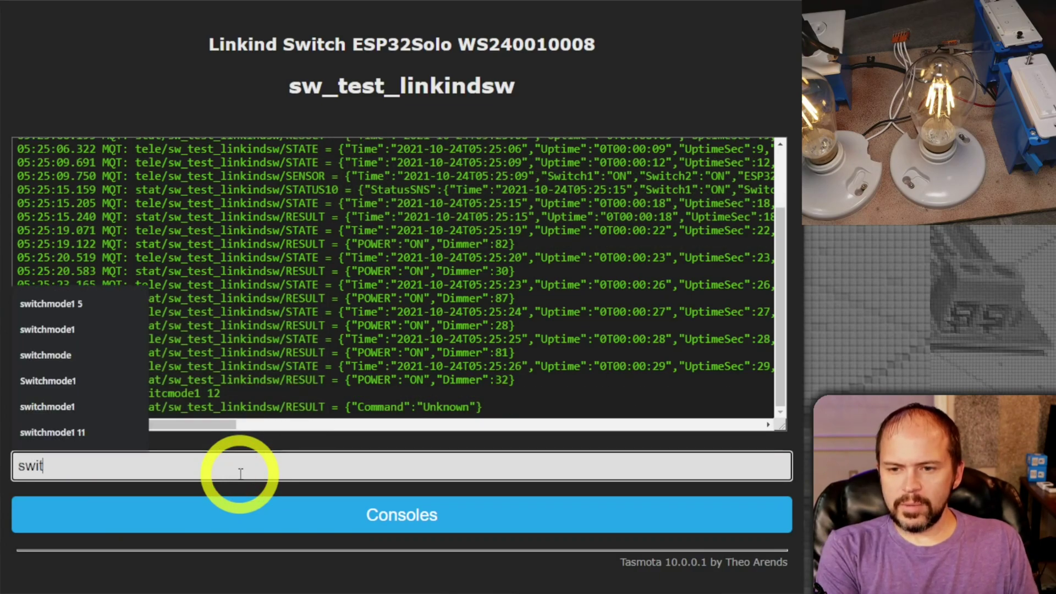
type("chmode1 12")
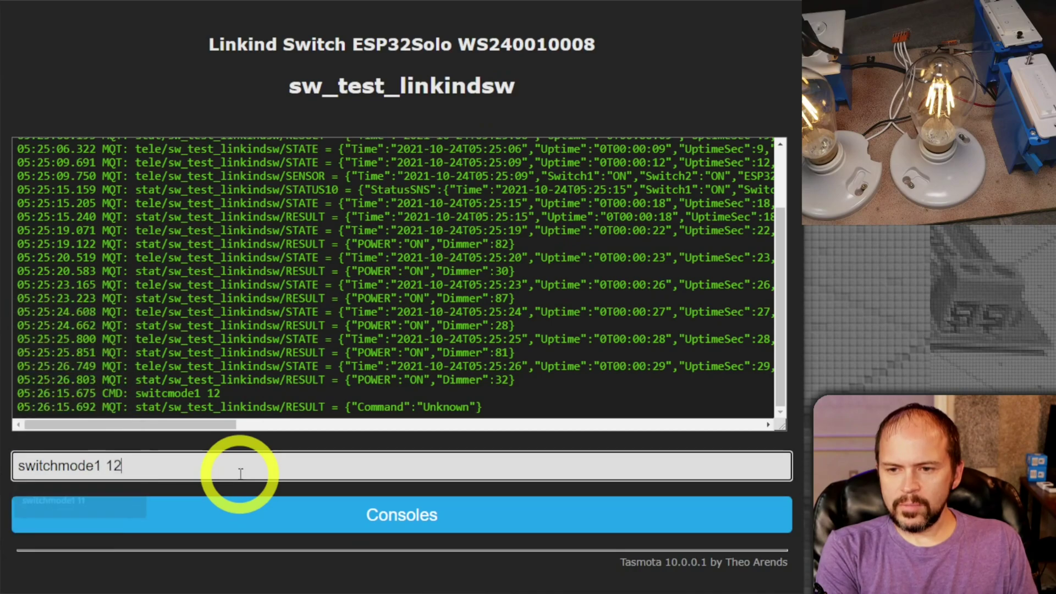
key("ctrl+a")
key("Return")
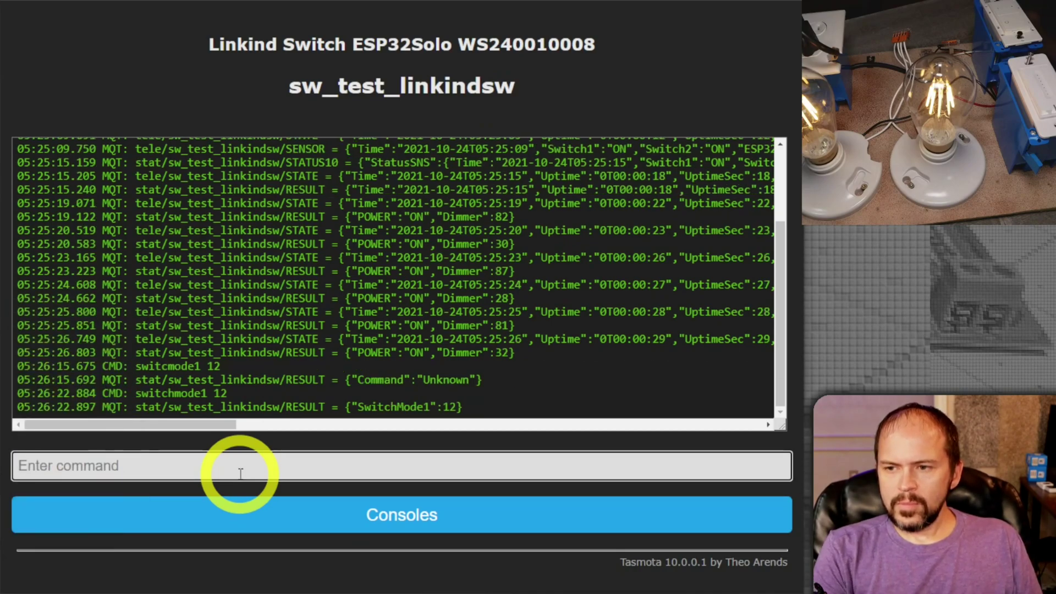
key("Up")
key("Left")
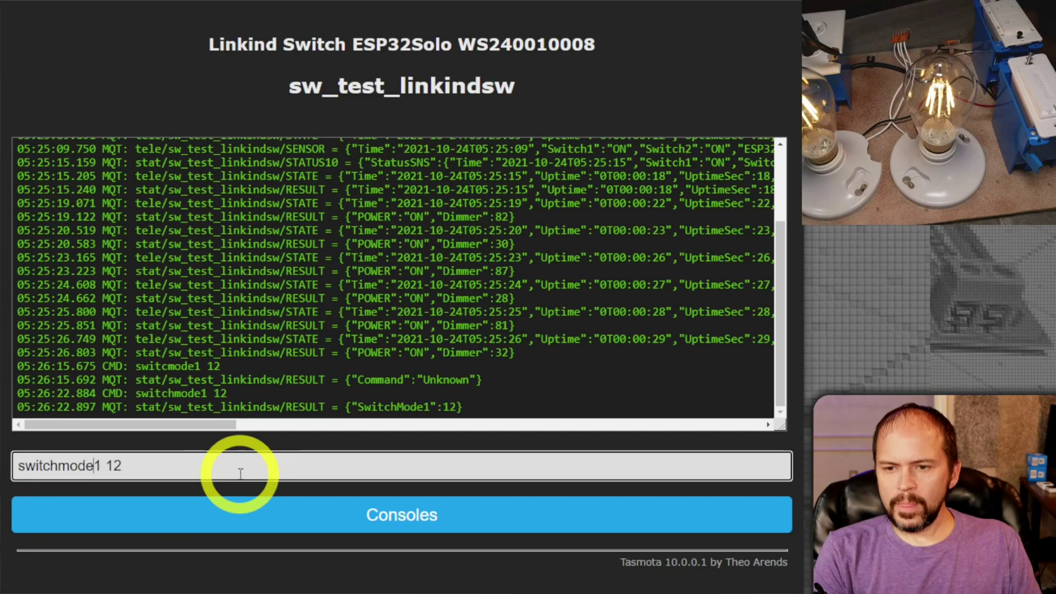
key("Return")
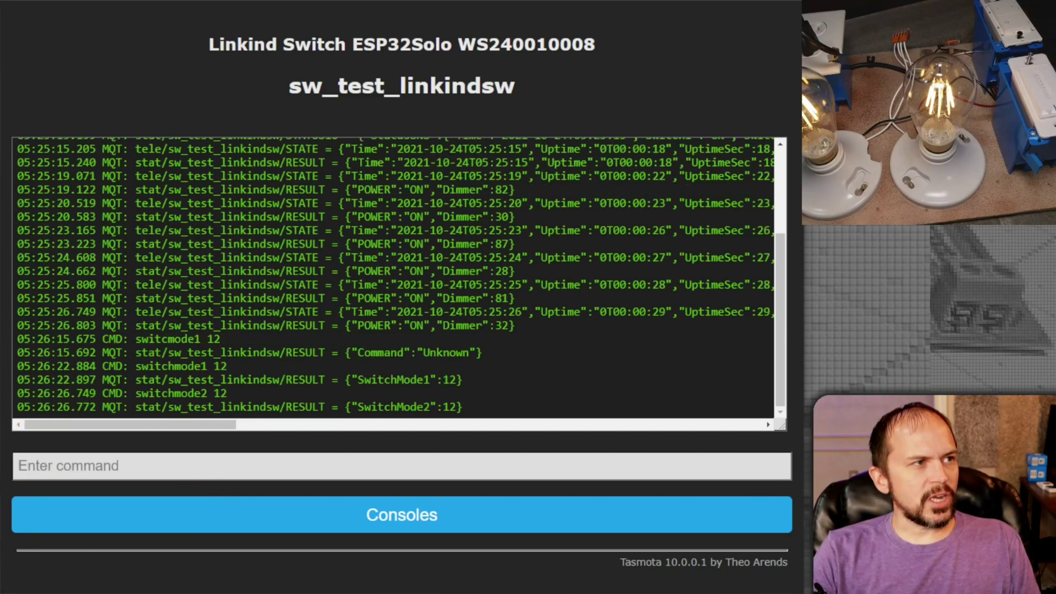
- Set SetOption32 to 12 with the so32 12 command
left_click(145, 466)
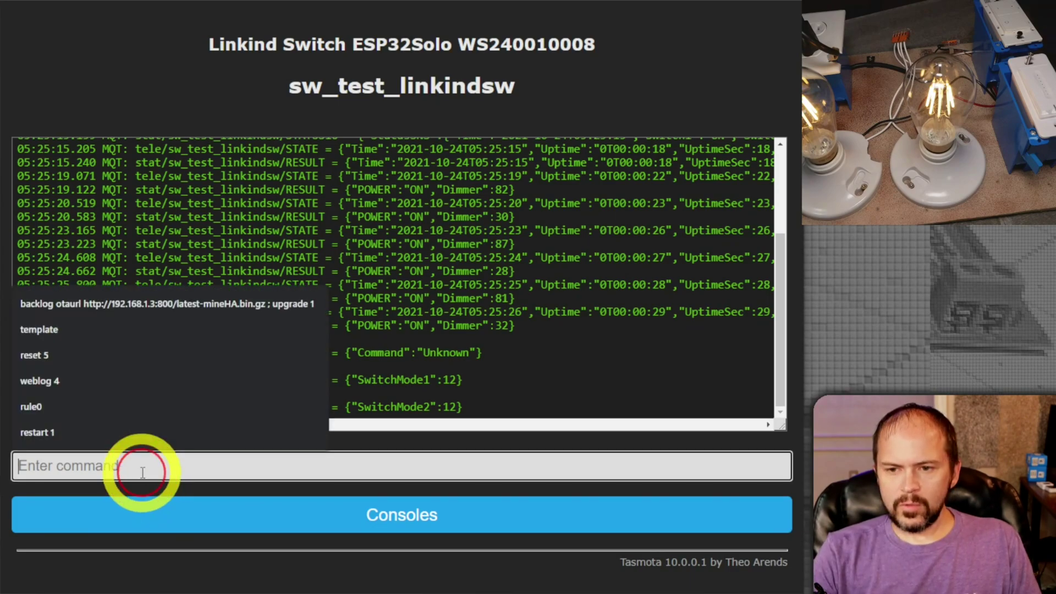
type("so32")
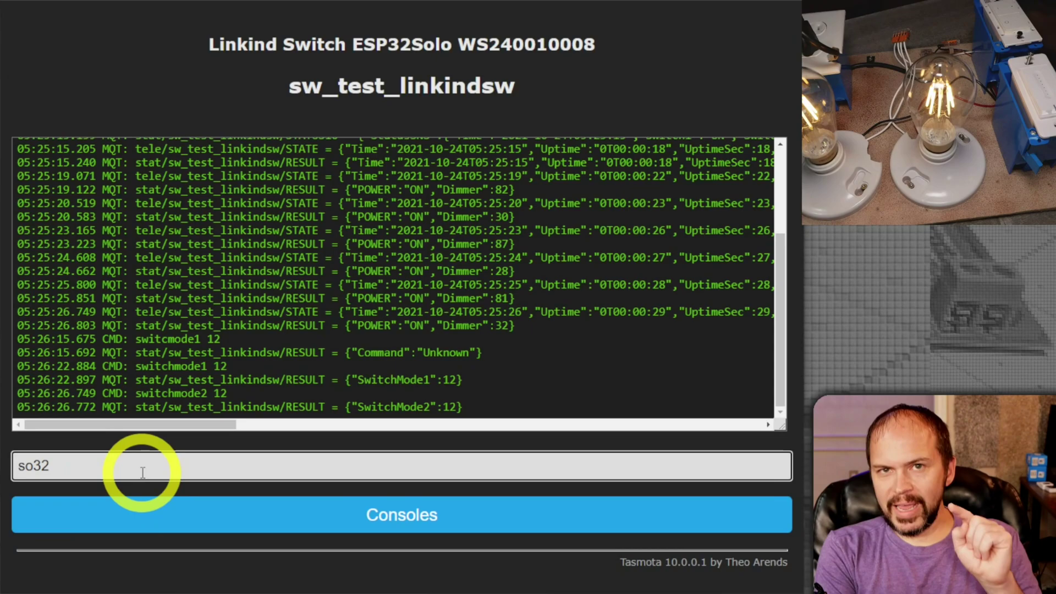
type(" 12")
key("Return")
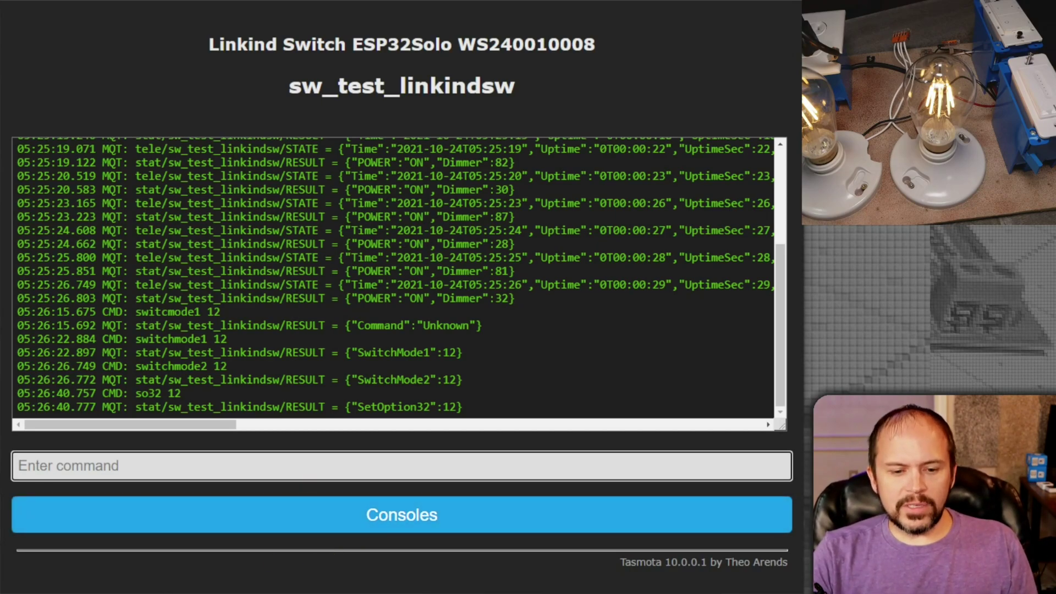
key("alt+Tab")
- Join the Notepad++ dimming rule into a single line and copy it
key("Delete")
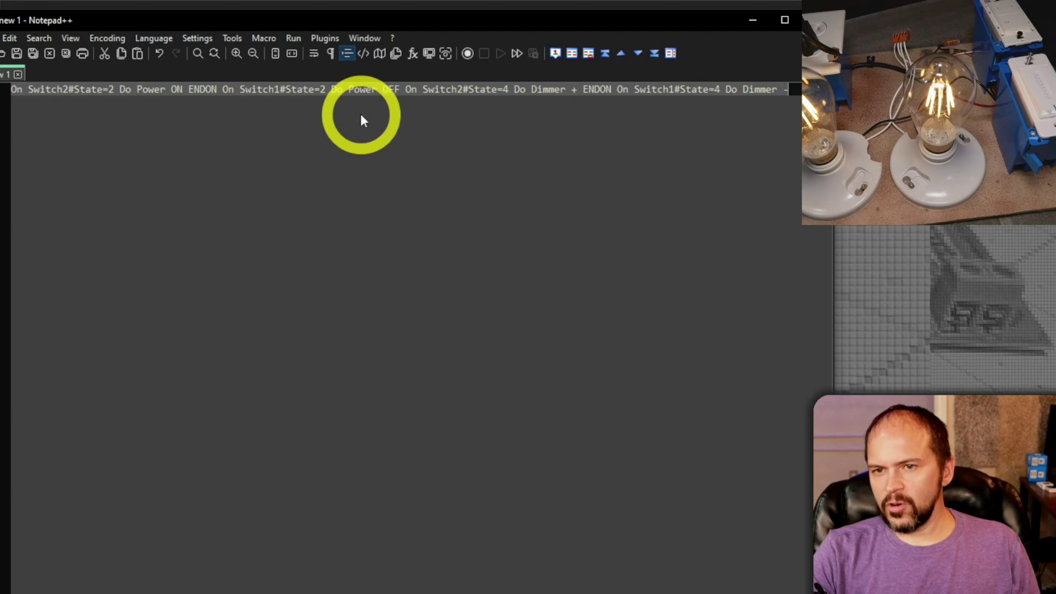
right_click(126, 93)
left_click(159, 122)
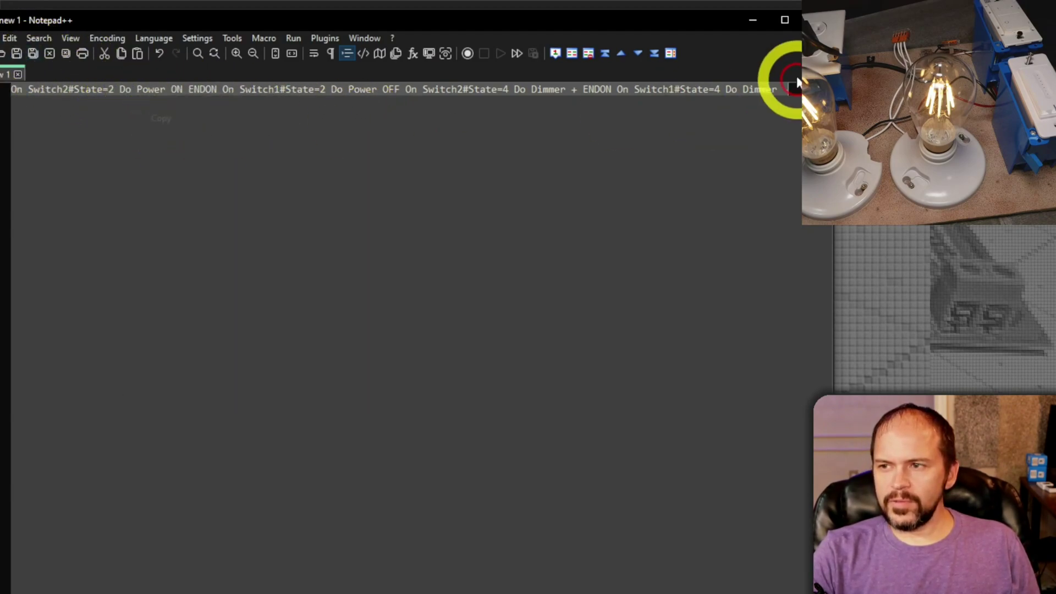
- Minimize Notepad++ and enter rule1 followed by the pasted dimming rule in the console
left_click(750, 21)
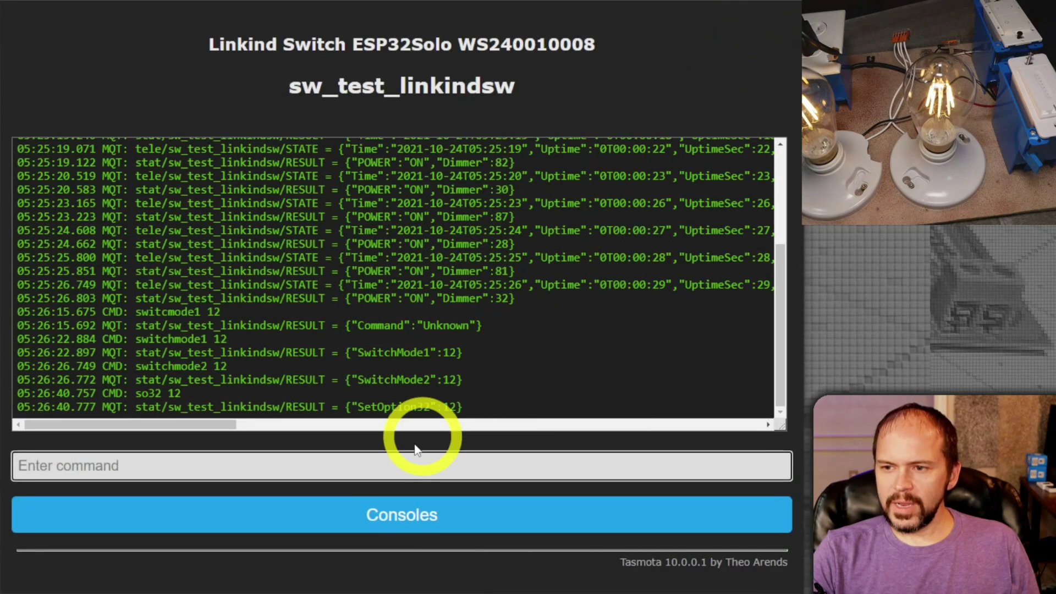
left_click(354, 462)
type("rule1")
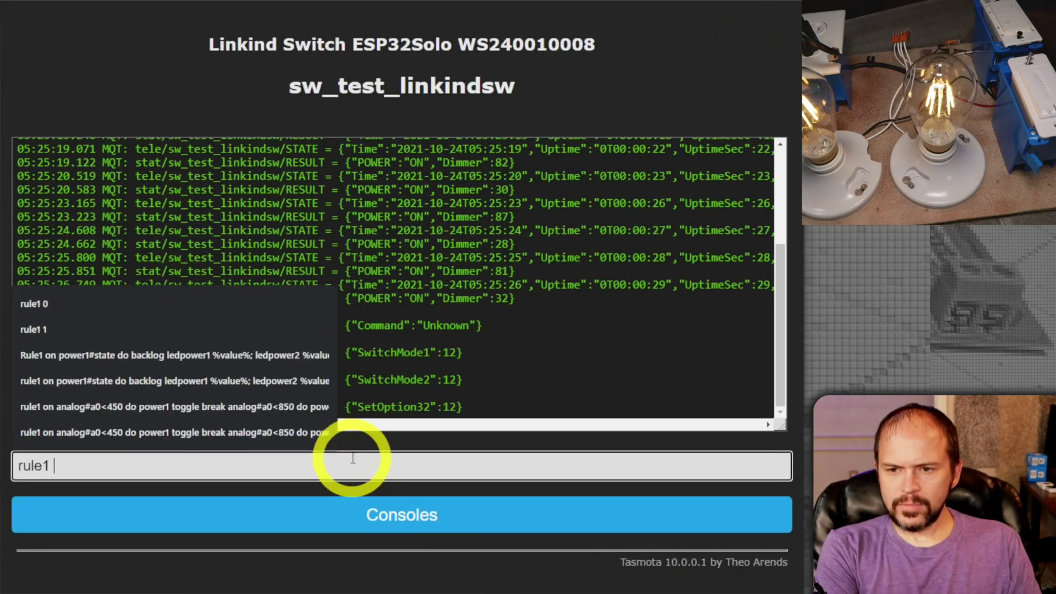
key("ctrl+v")
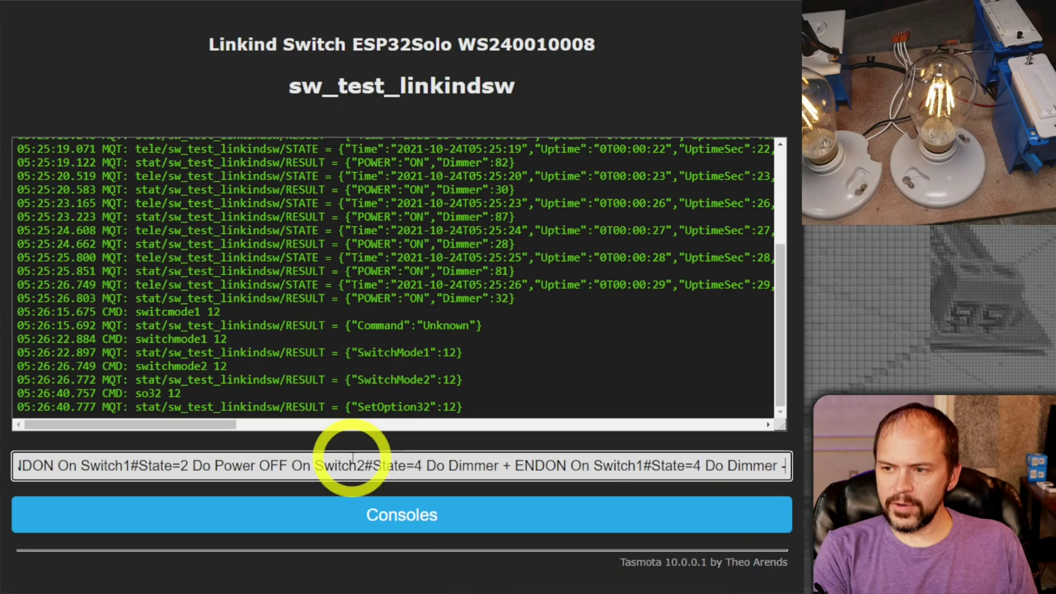
key("Return")
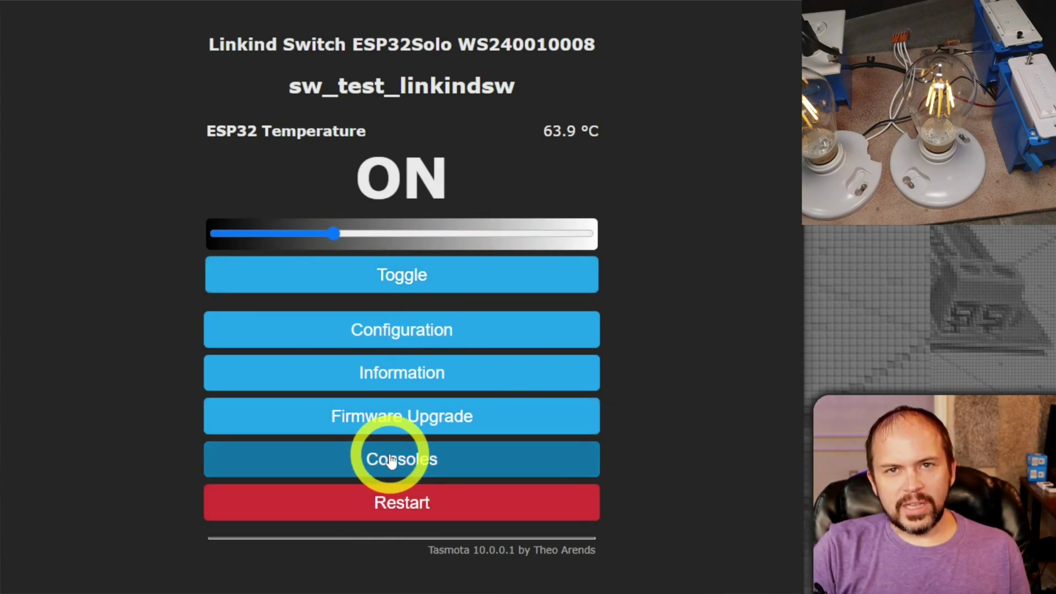
- Turn the lamp off with Toggle so the main page reads OFF
left_click(117, 407)
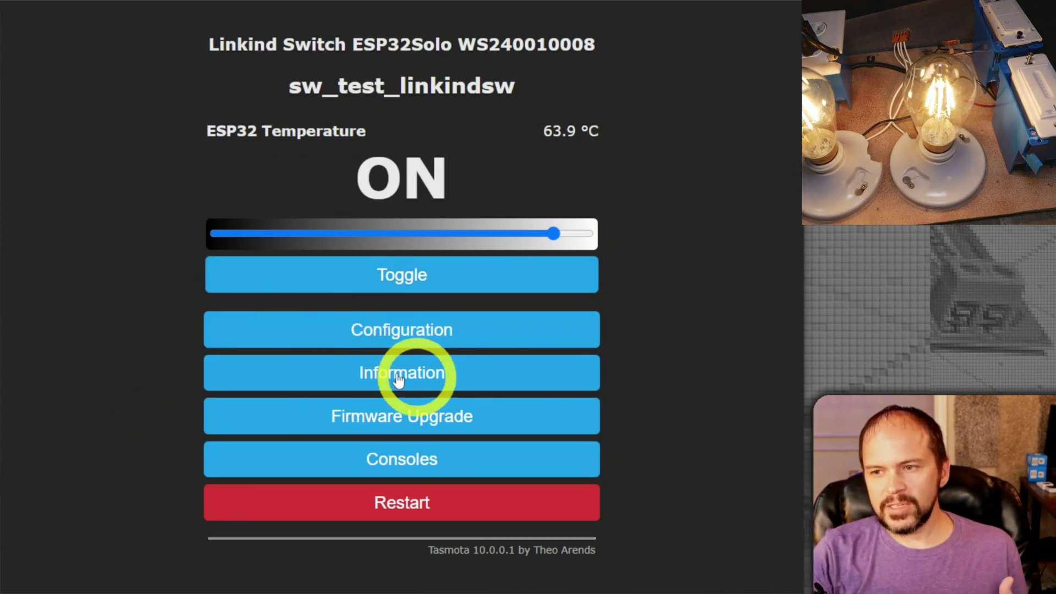
left_click(394, 278)
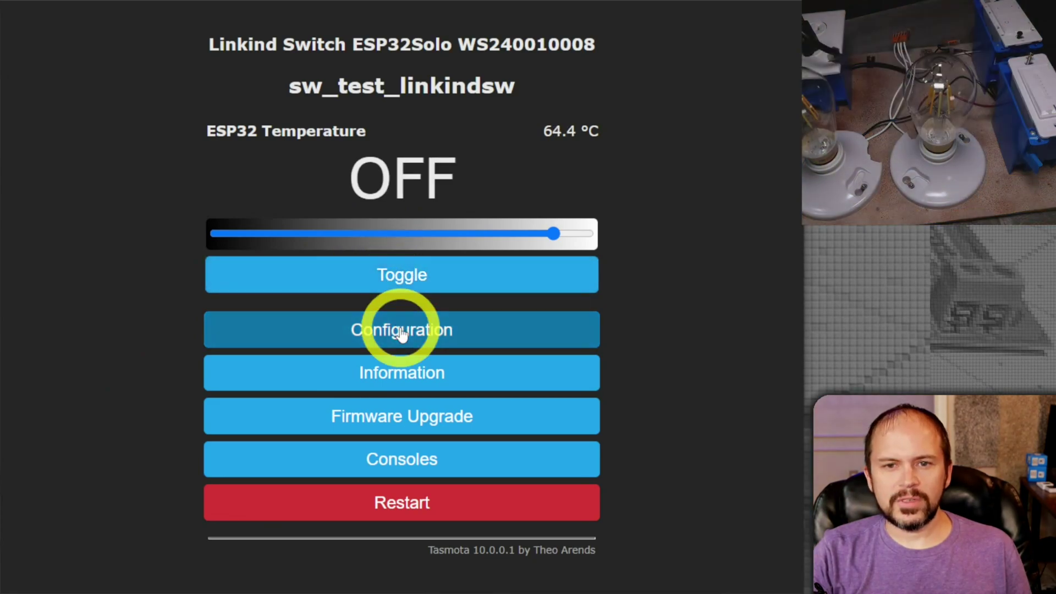